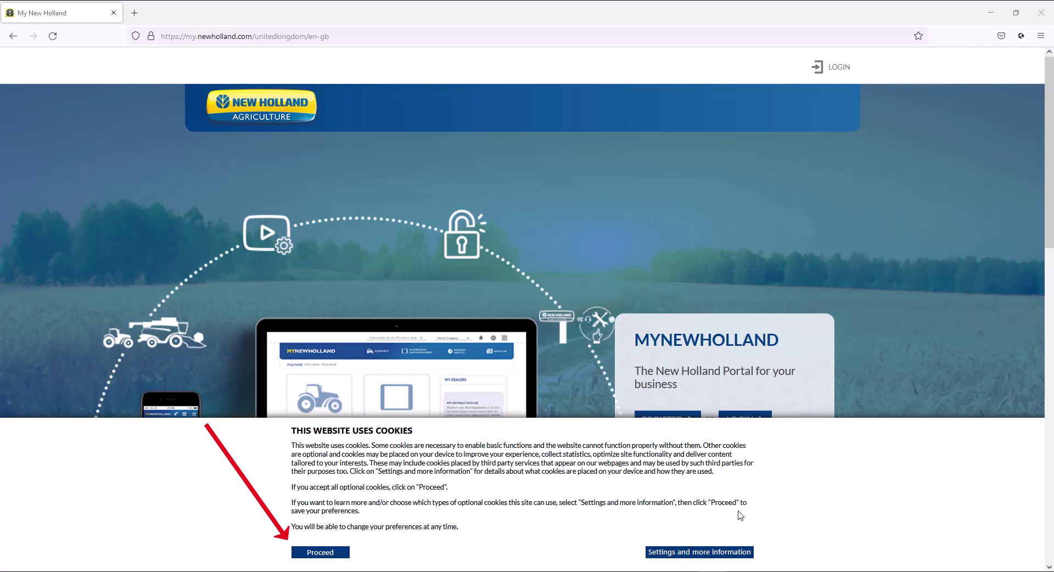
# - Accept MyNewHolland's cookies and go to the portal sign-in page
pyautogui.click(321, 553)
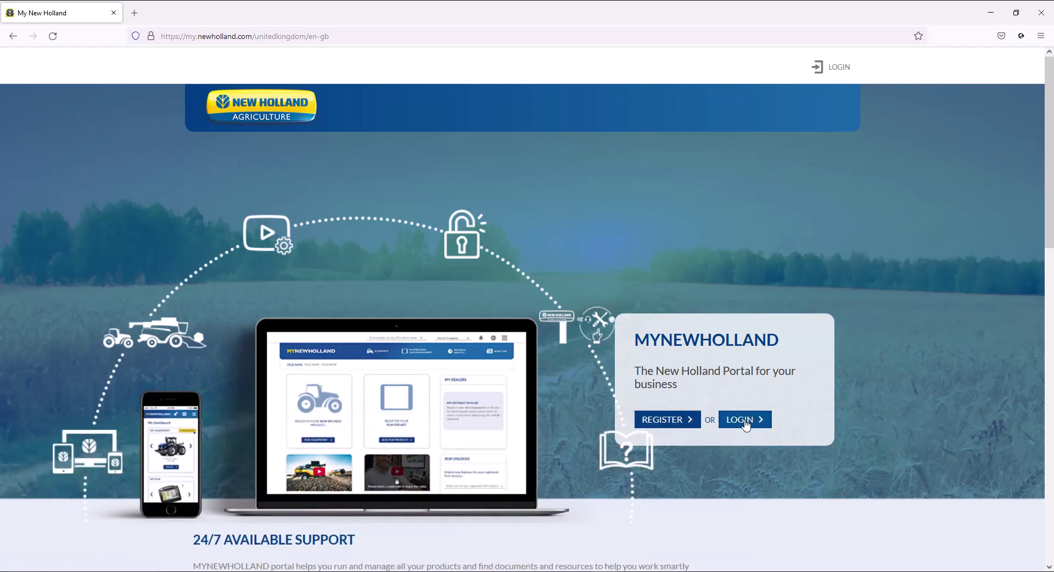
pyautogui.click(745, 421)
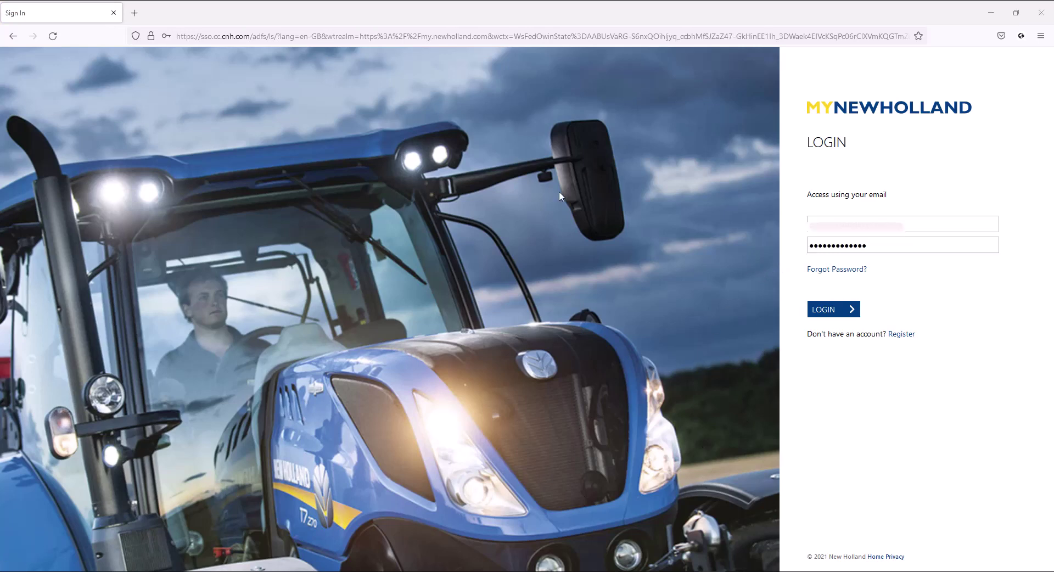
# - Submit the login and permanently block location access on the dashboard
pyautogui.click(826, 310)
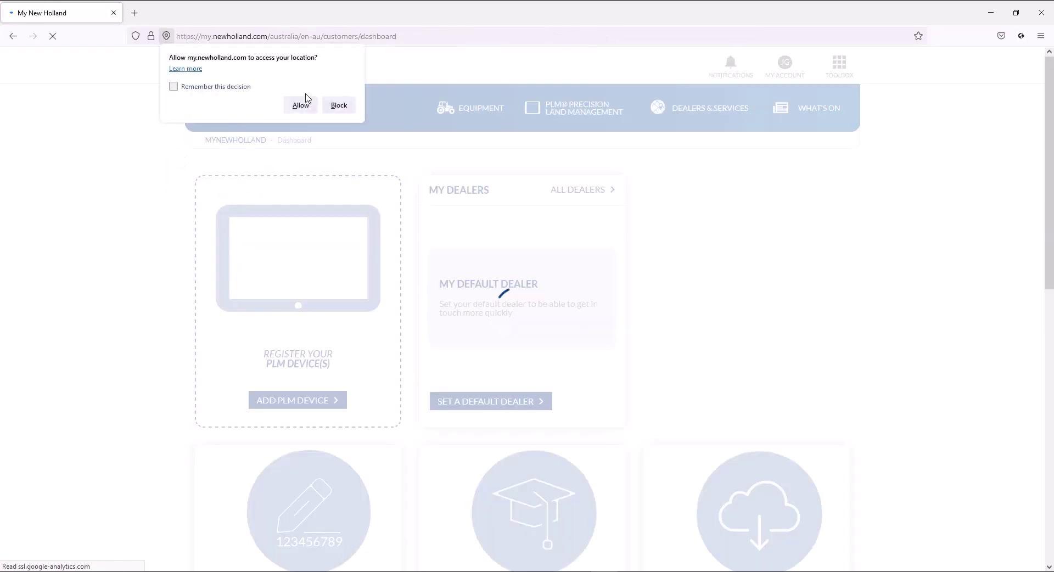
pyautogui.click(175, 88)
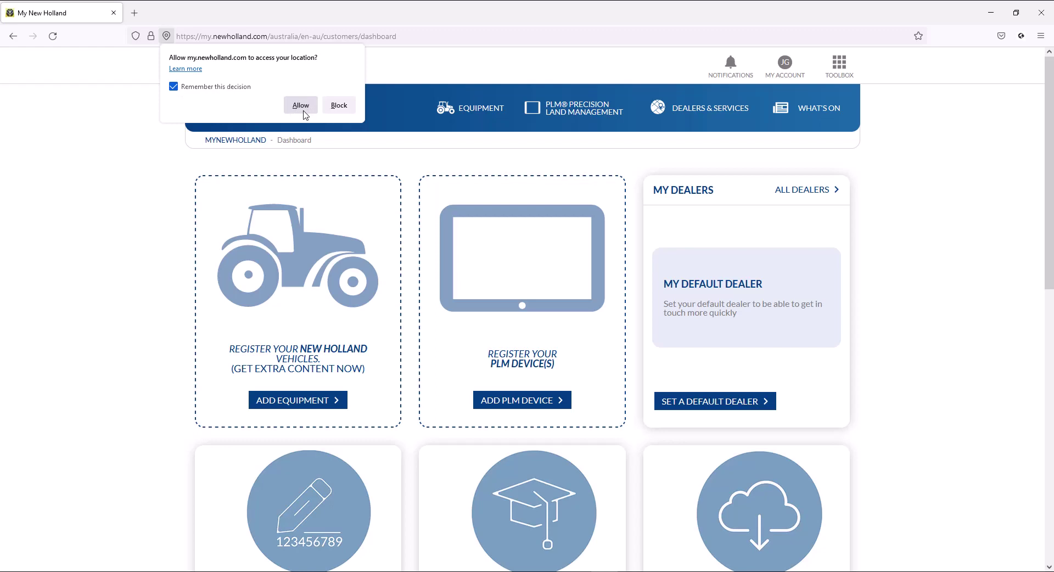
pyautogui.click(339, 105)
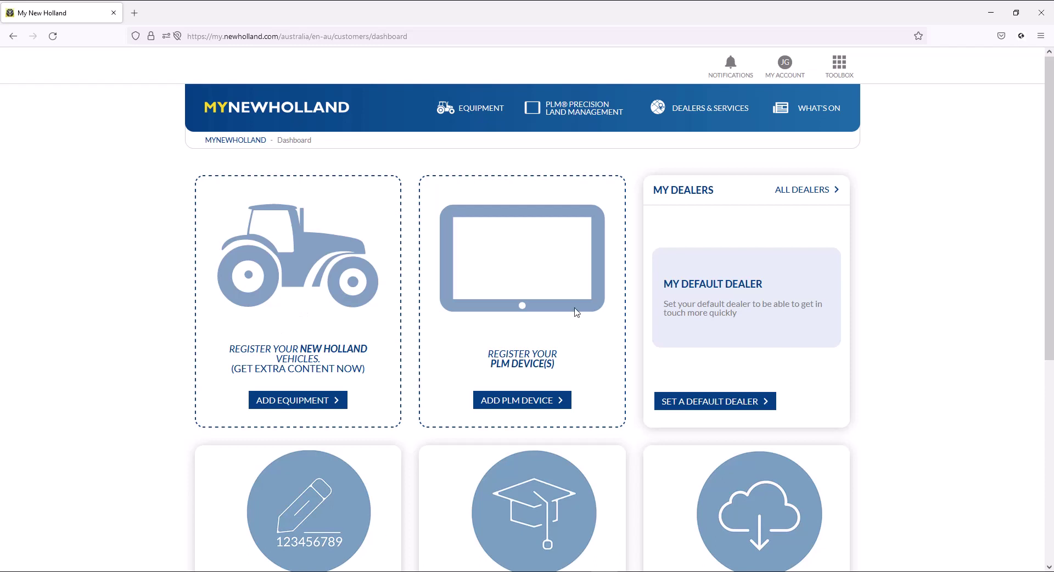
# - Launch MyPLM Connect from the connected apps list and accept its licence agreement
pyautogui.click(840, 68)
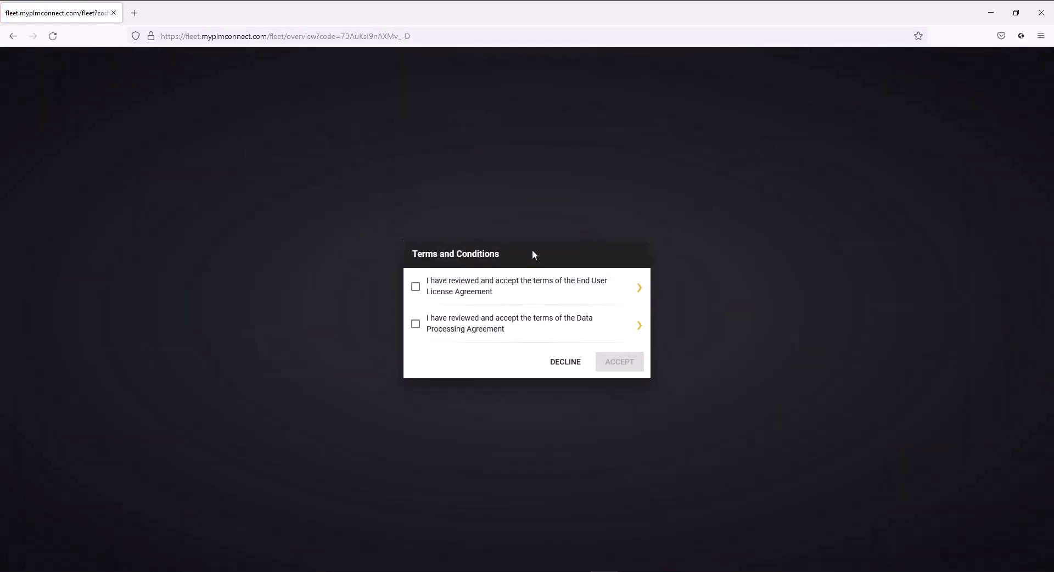
pyautogui.click(415, 287)
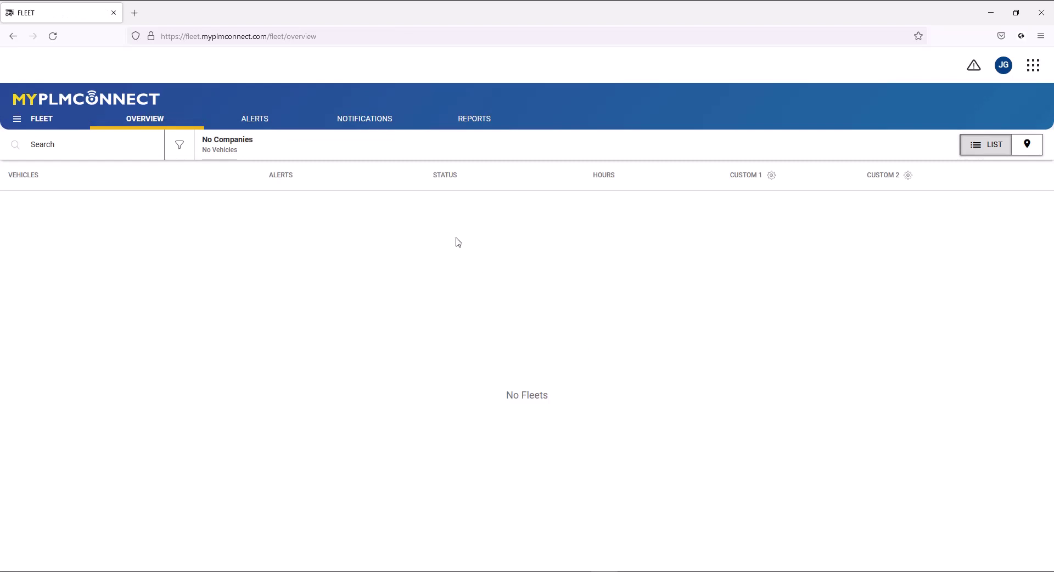
# - Open FARM, acknowledge the farm data transfer, and allow MyPLM Connect pop-ups
pyautogui.click(18, 119)
pyautogui.click(29, 160)
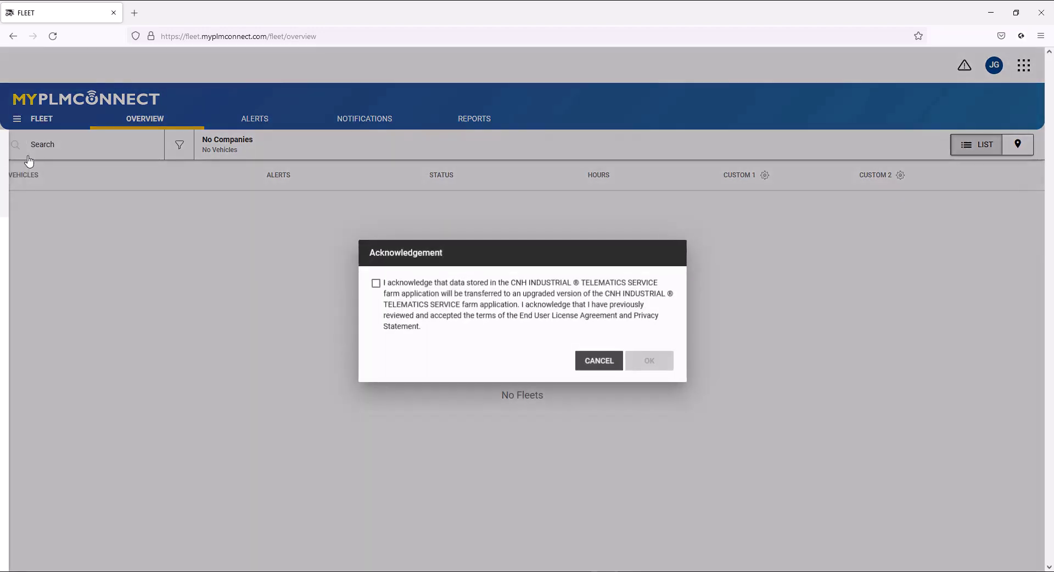
pyautogui.click(376, 284)
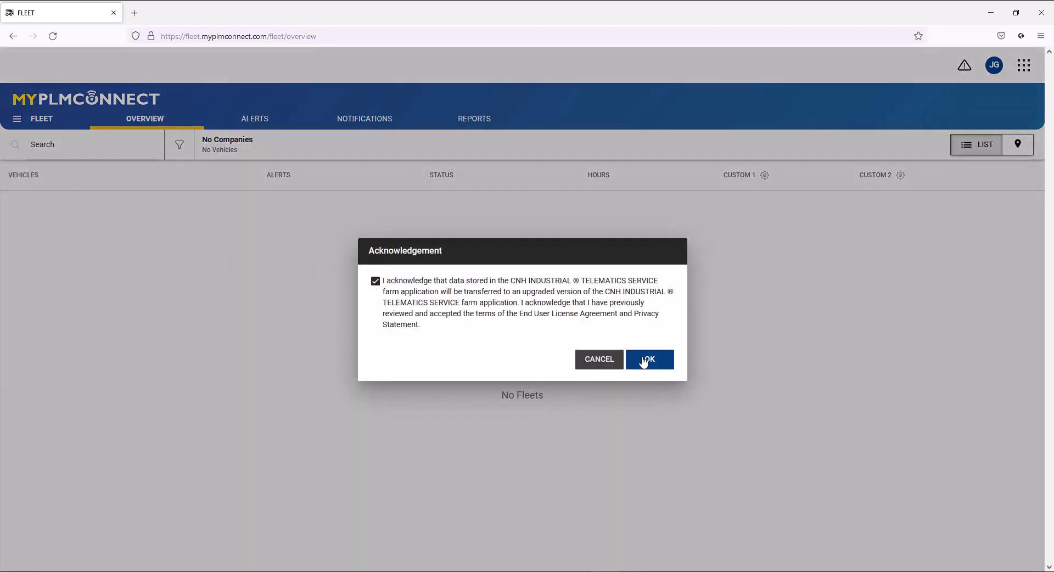
pyautogui.click(649, 359)
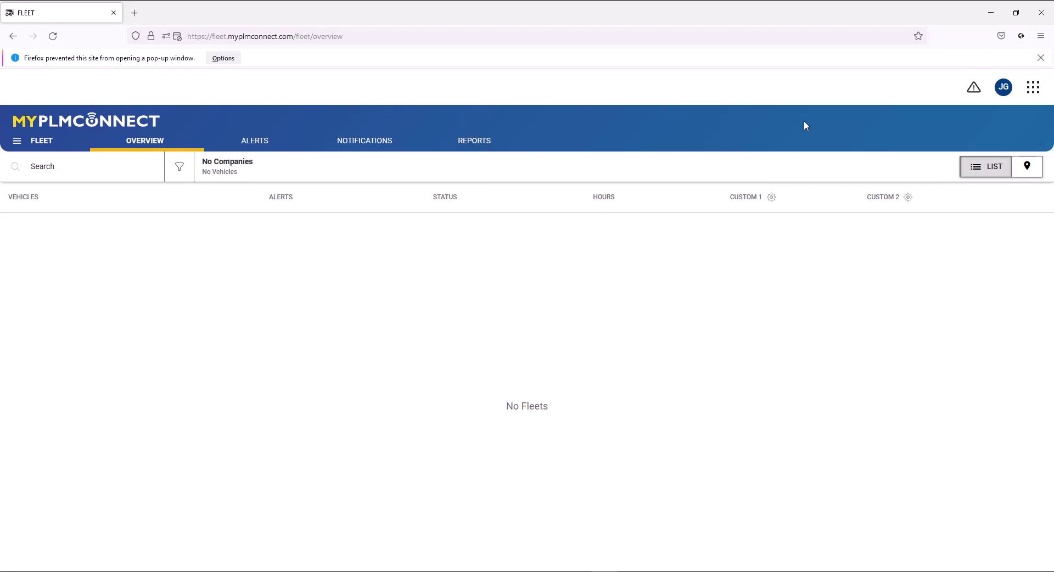
pyautogui.click(229, 59)
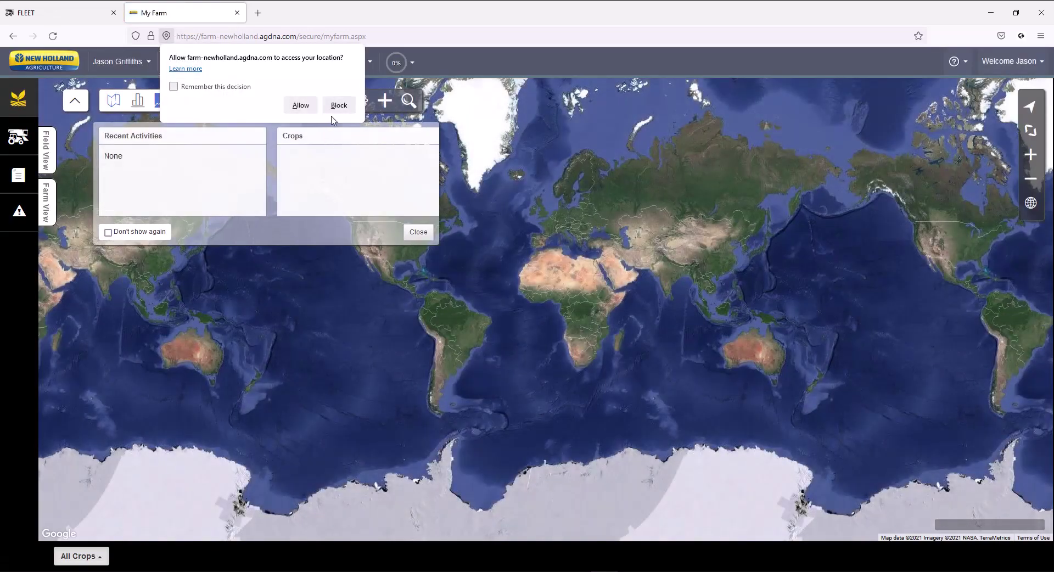
# - Block My Farm's location access and bookmark the page as 'NH My Farm'
pyautogui.click(340, 105)
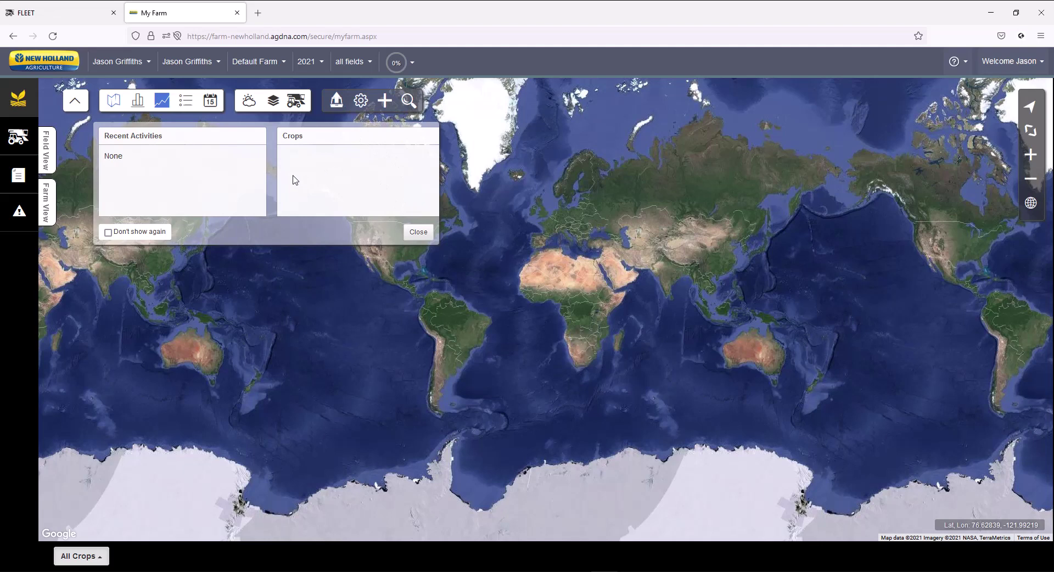
pyautogui.click(917, 39)
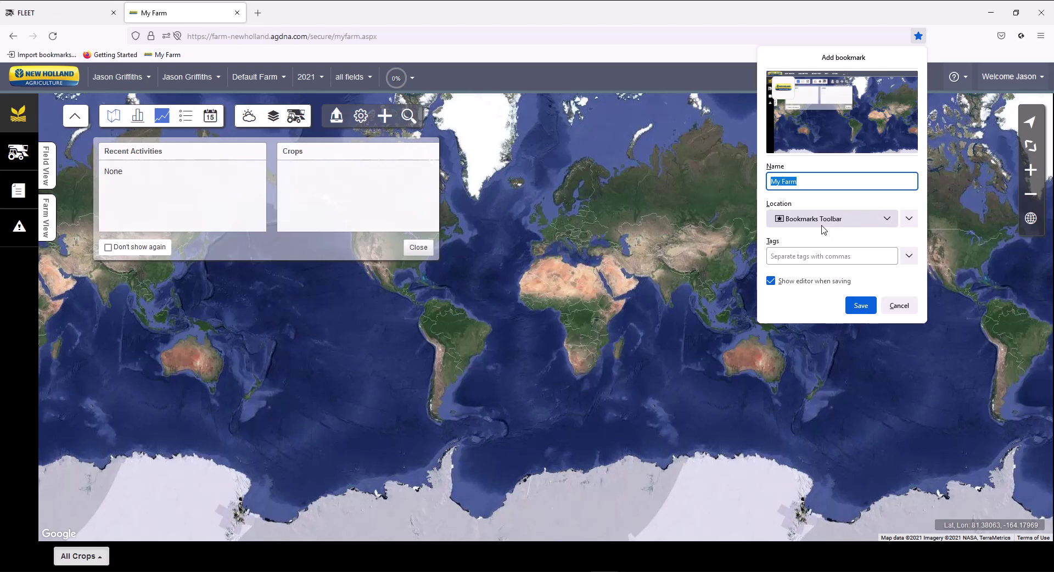
pyautogui.press('End')
pyautogui.write('NH')
pyautogui.click(862, 305)
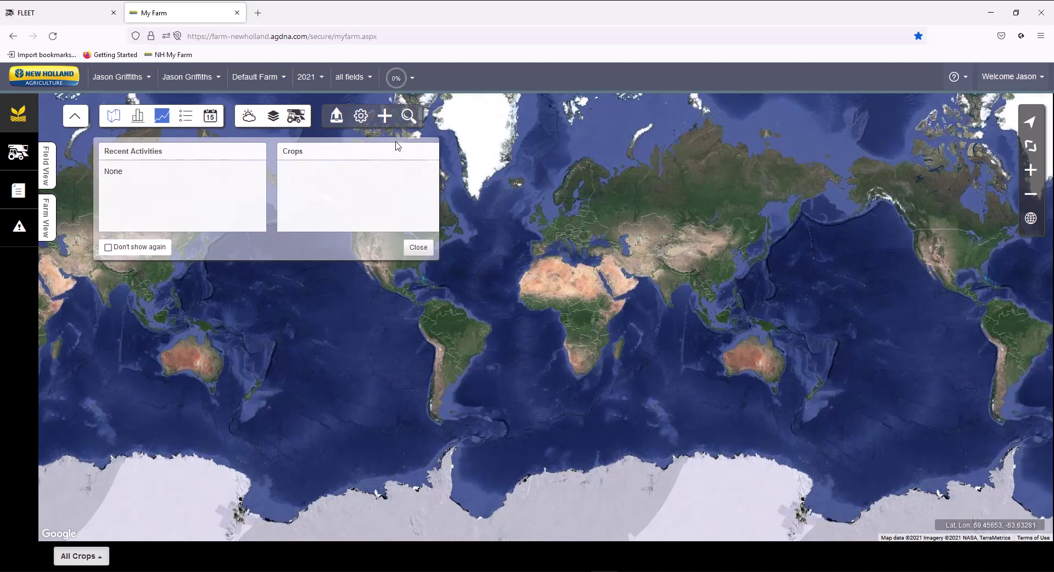
# - Open Setup's Enterprise Linked Accounts list and start a new linked account
pyautogui.click(362, 121)
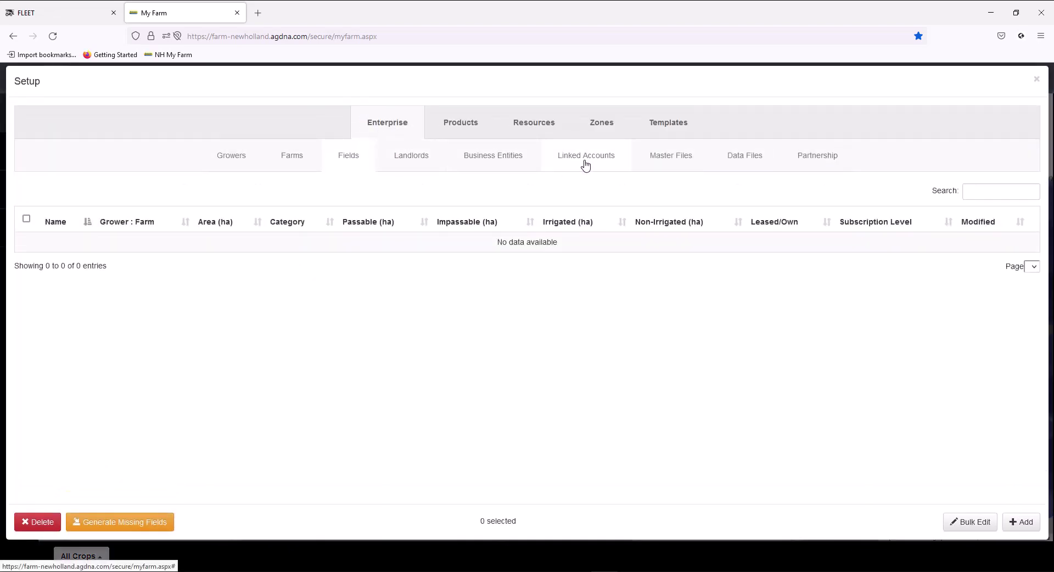
pyautogui.click(586, 161)
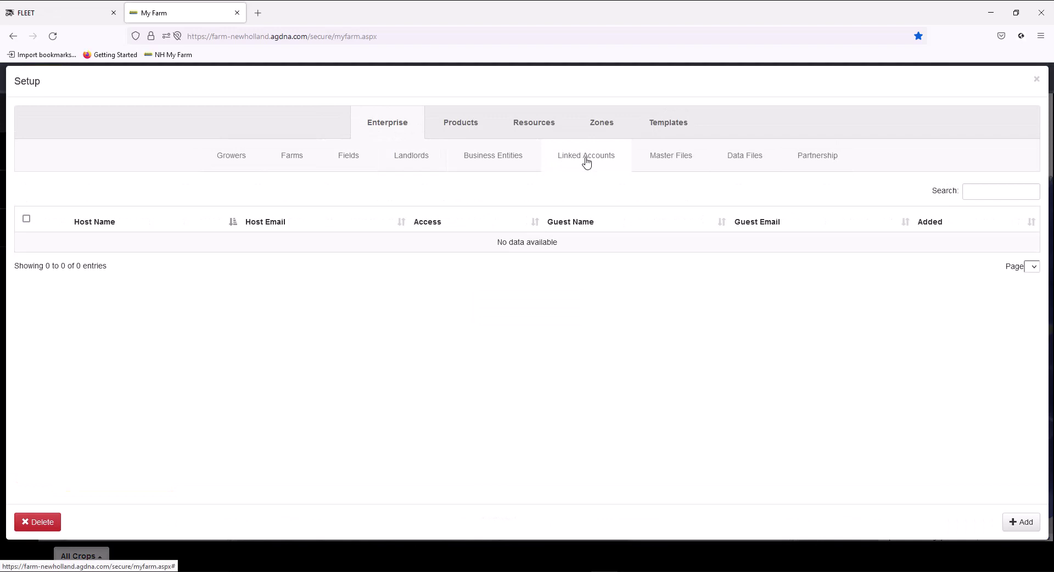
pyautogui.click(1019, 522)
# - Enter the guest's email address and set the account's Access to ReadWrite
pyautogui.click(508, 190)
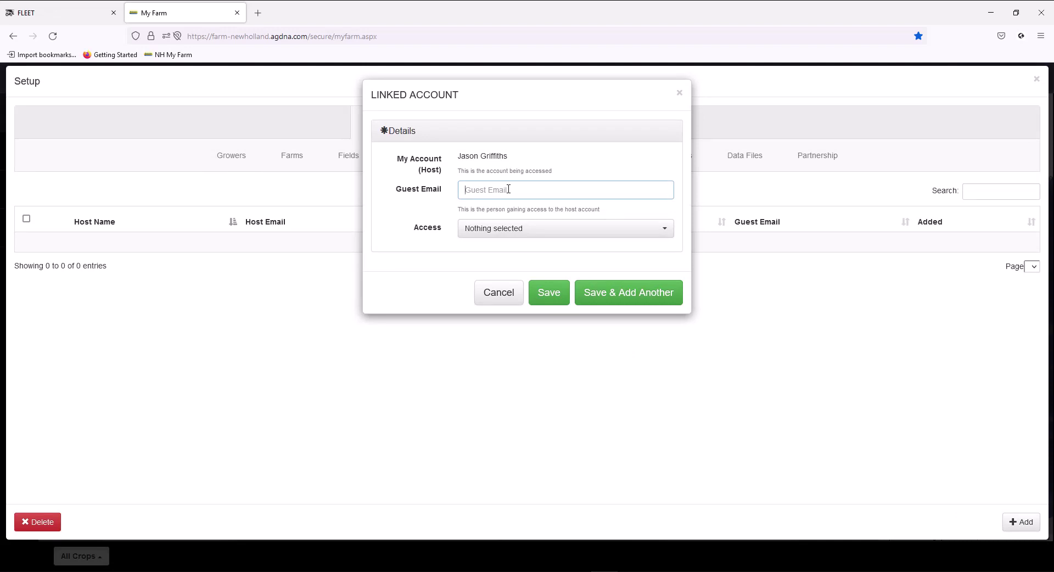
pyautogui.click(494, 191)
pyautogui.write('e')
pyautogui.click(525, 231)
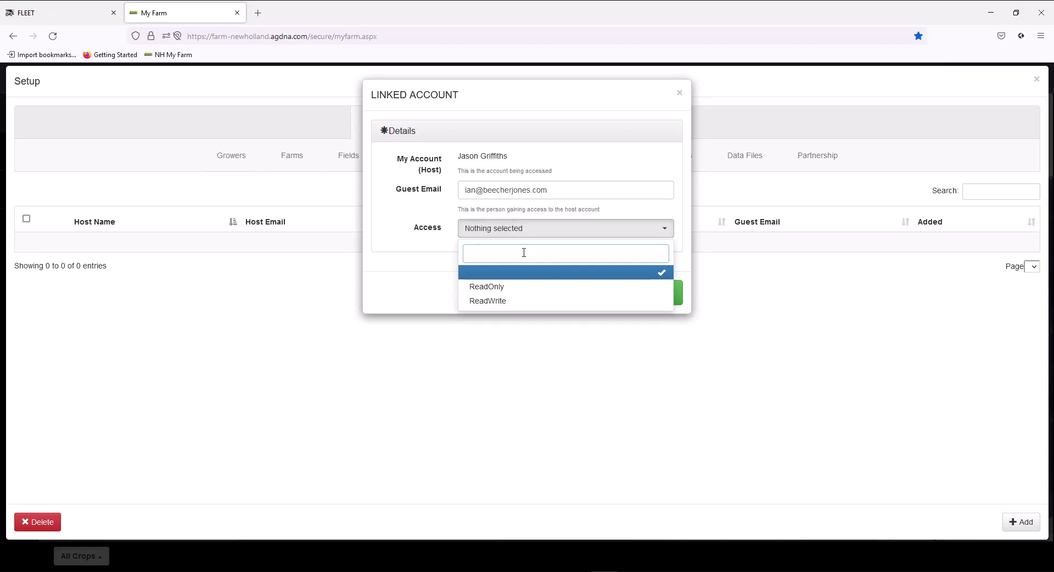
pyautogui.click(486, 301)
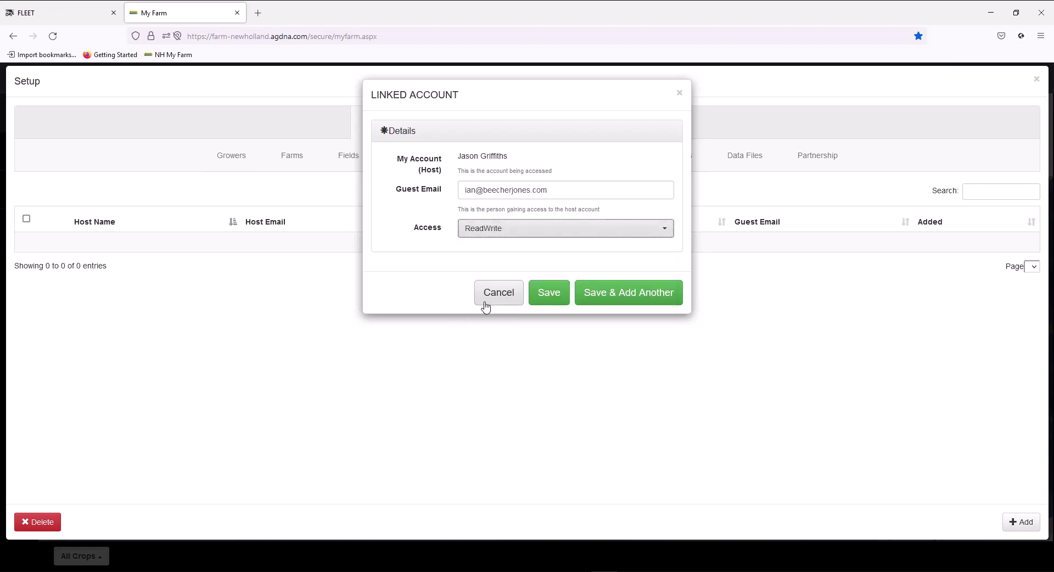
# - Save the guest's ReadWrite linked account and deselect its row in the list
pyautogui.click(549, 294)
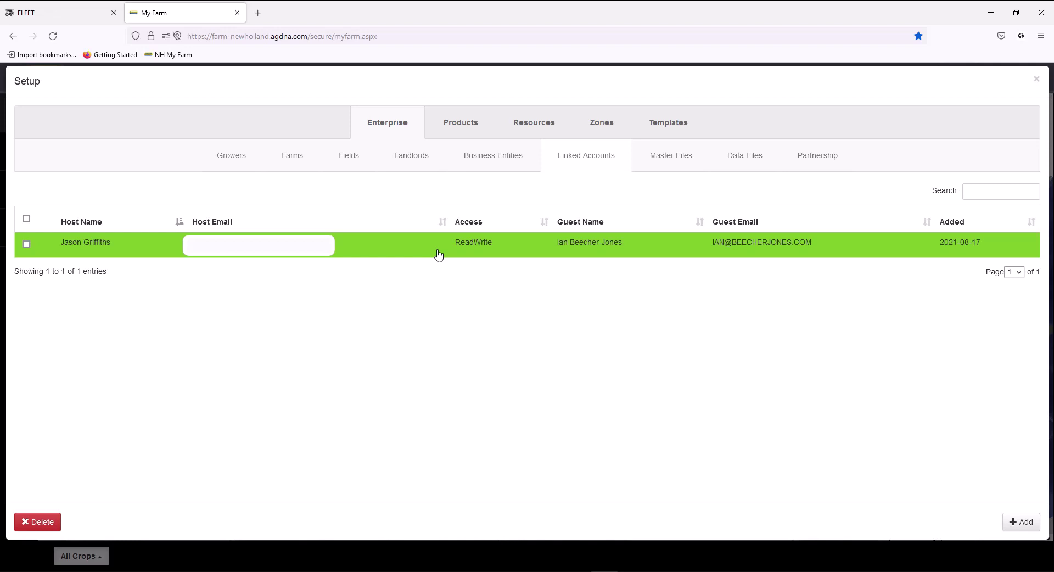
pyautogui.click(438, 254)
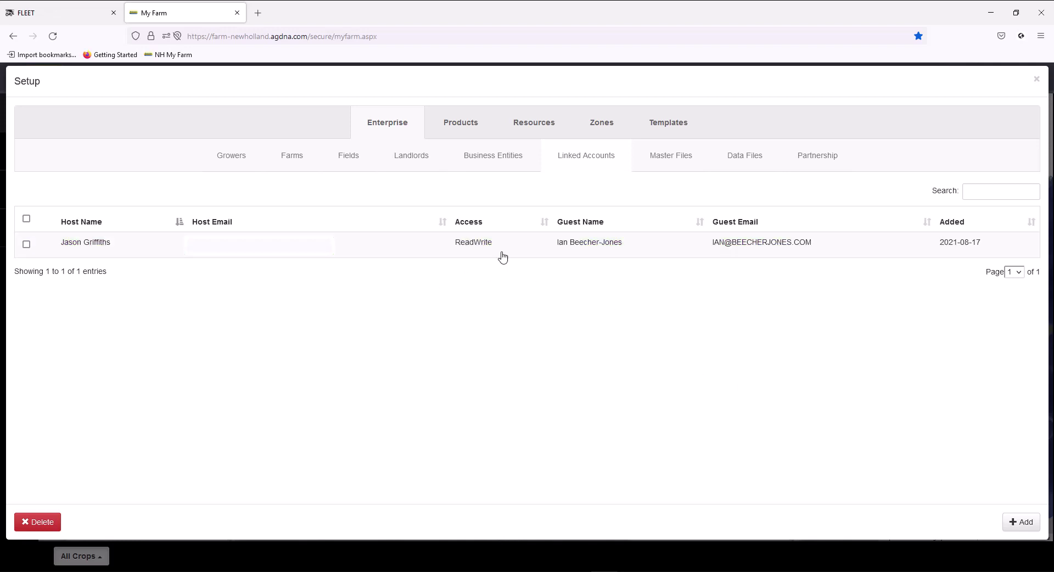